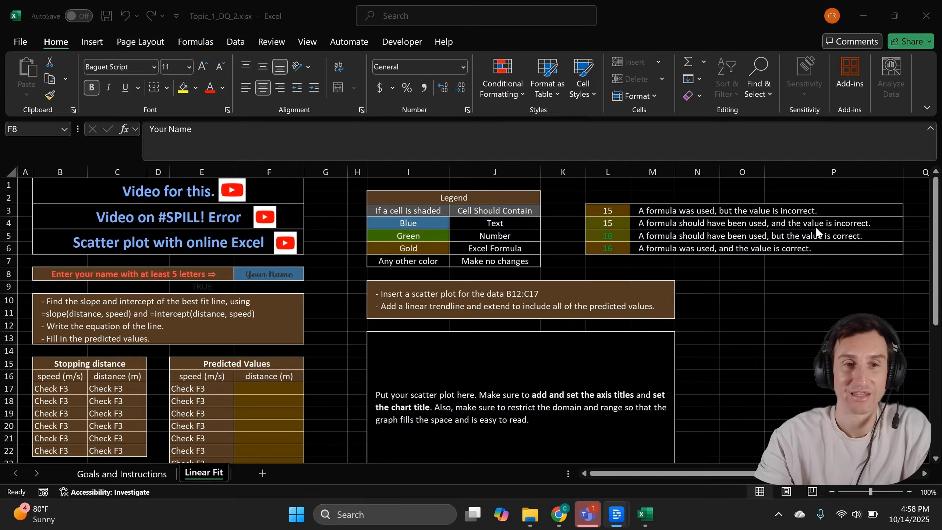
- Enter the student's full name in F8, fixing a typo, so the data tables appear
click(274, 271)
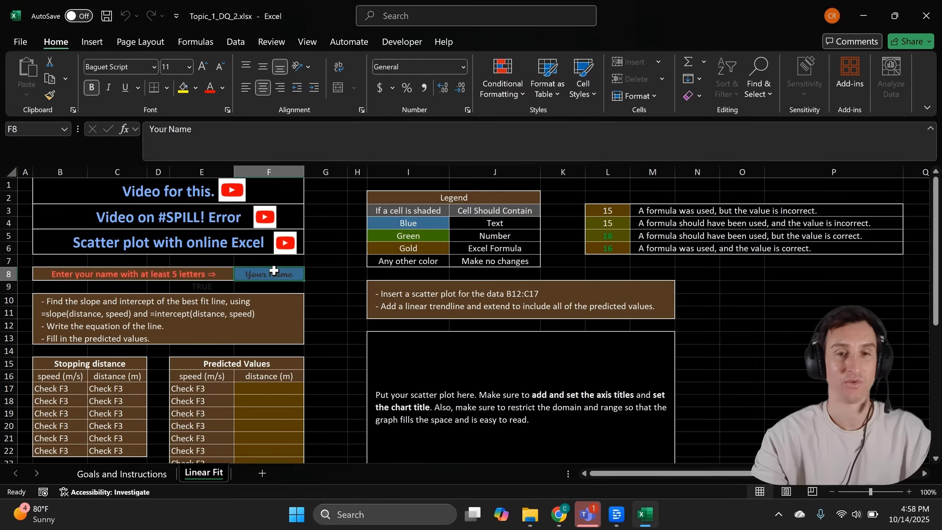
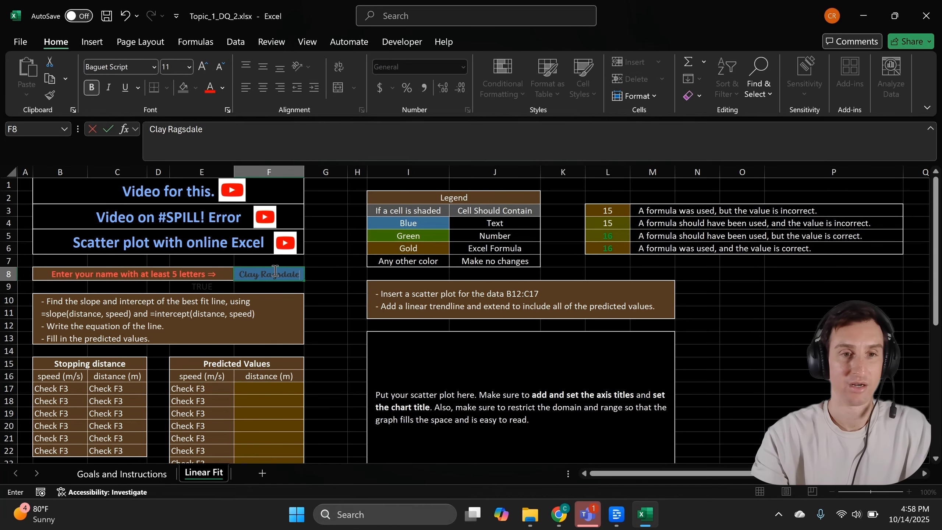
key(Return)
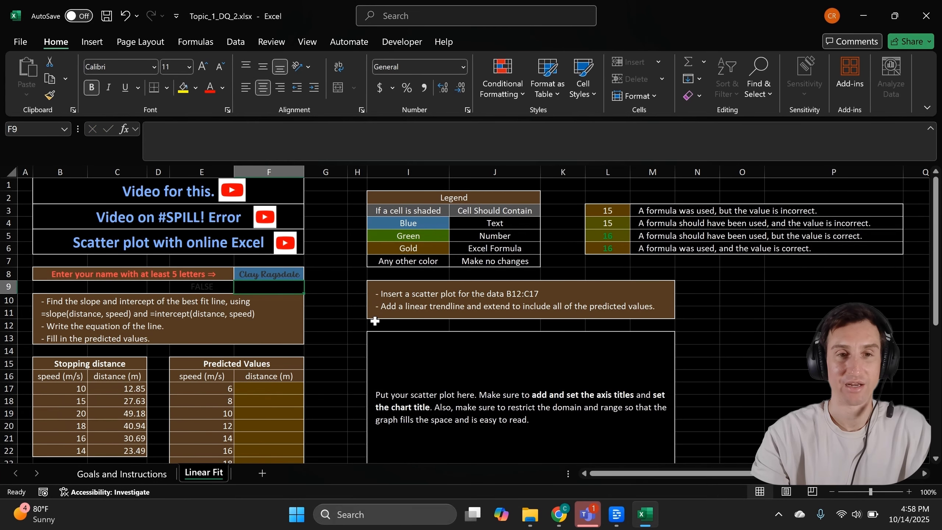
scroll(375, 321, down, 2)
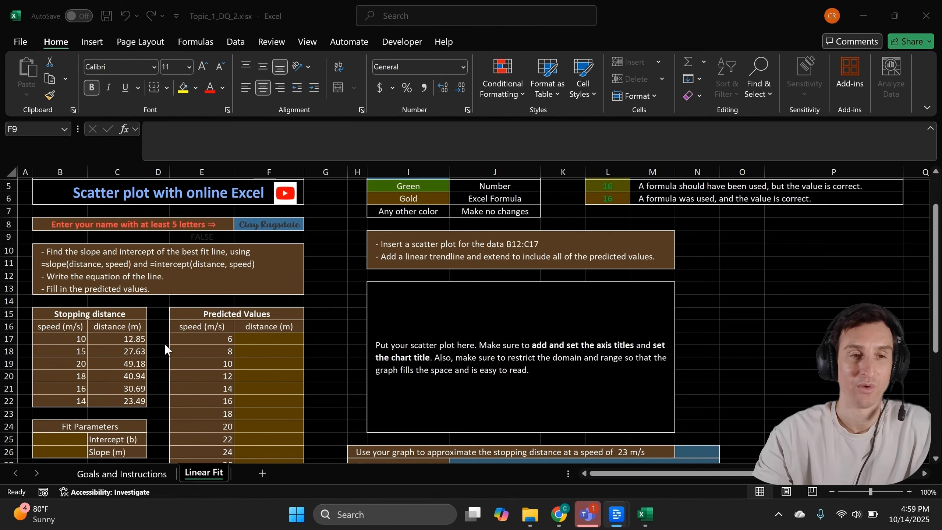
- Select the speed and distance data in B16:C22 and show the Insert ribbon
click(56, 327)
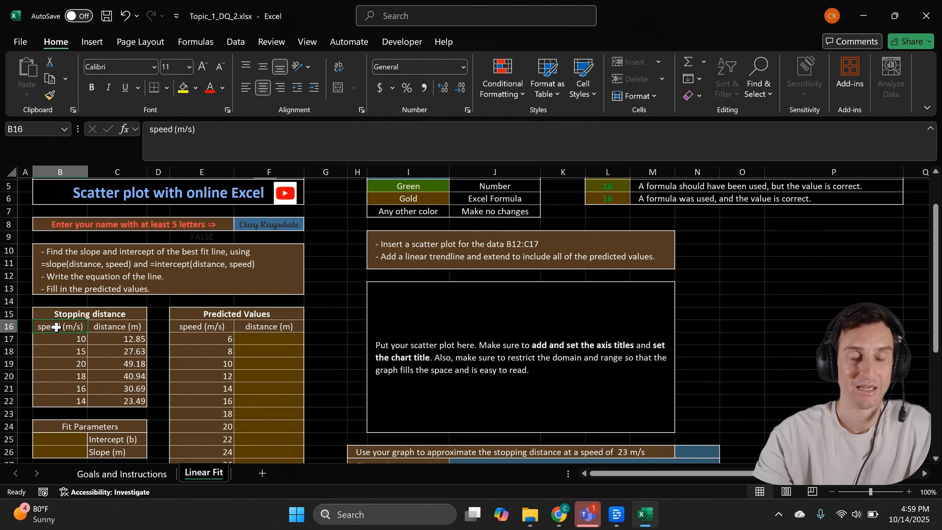
drag(56, 327, 105, 396)
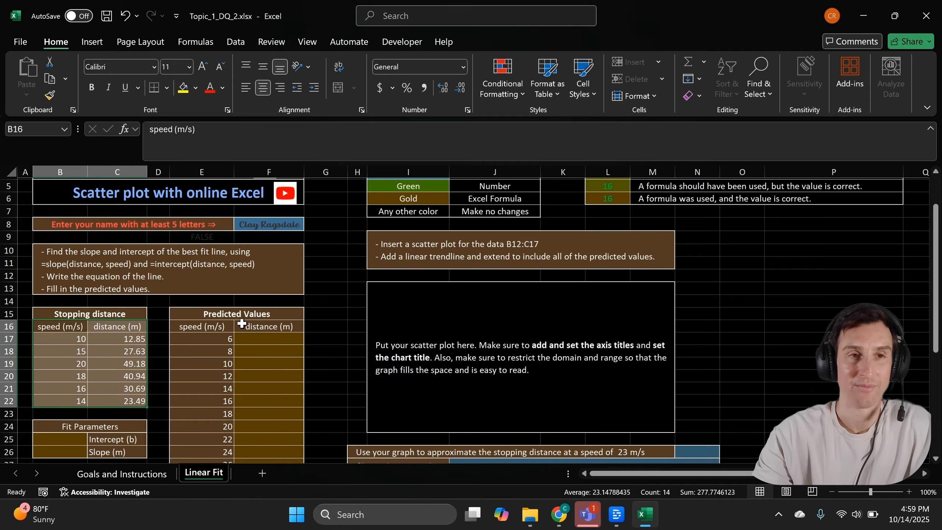
click(98, 46)
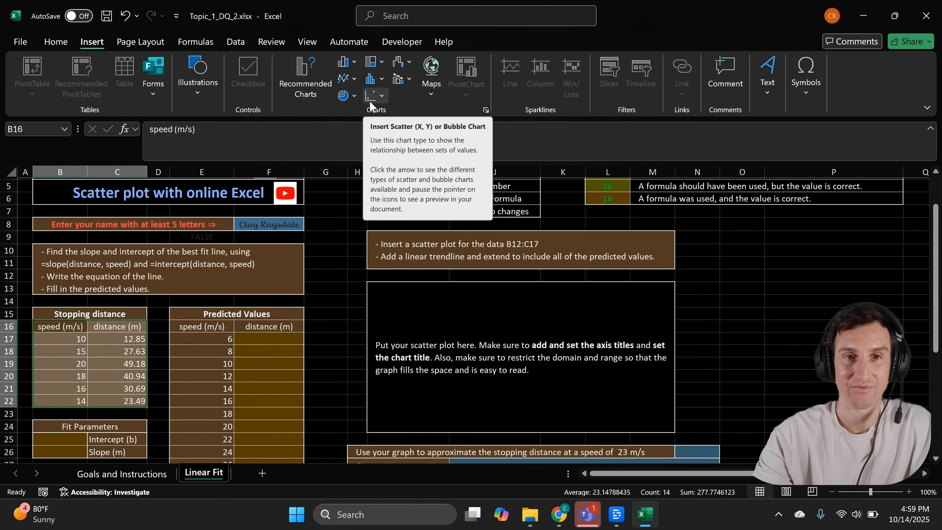
- Insert a plain Scatter chart and move and resize it to fill the placeholder box
click(369, 100)
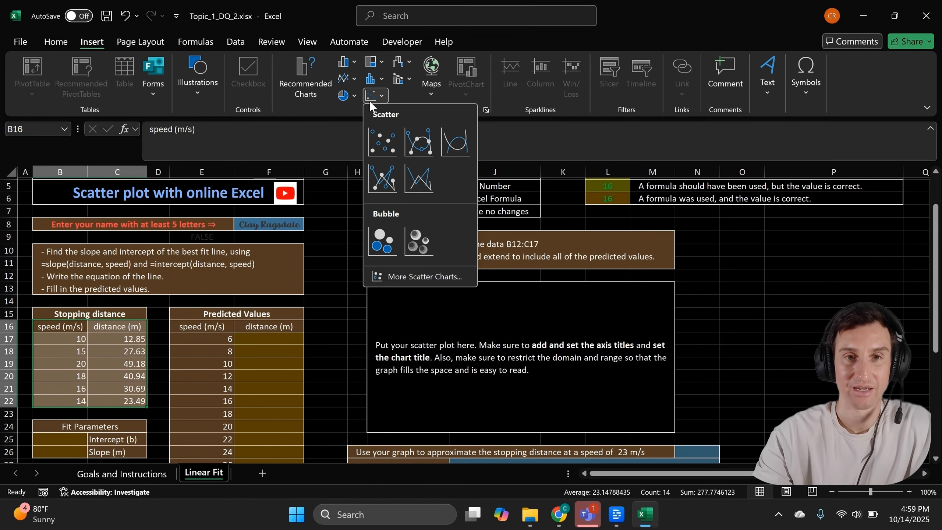
click(379, 138)
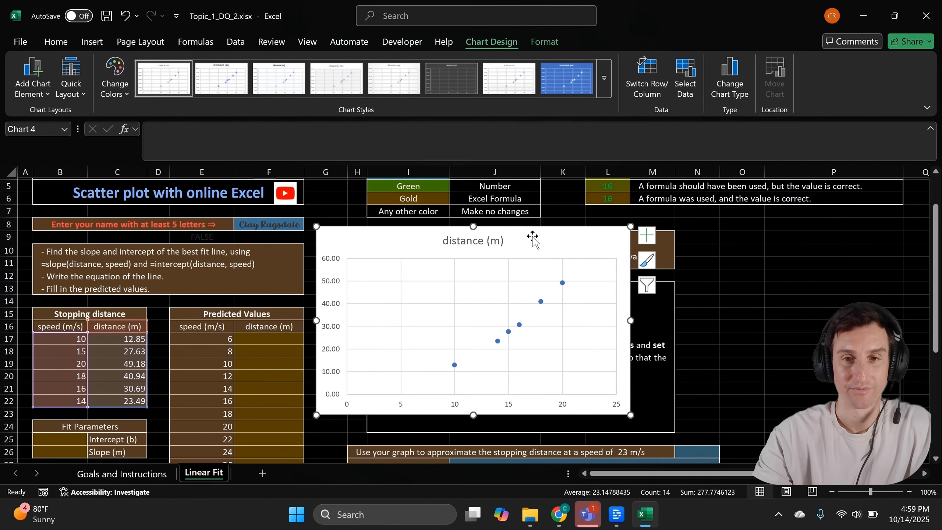
drag(532, 236, 552, 280)
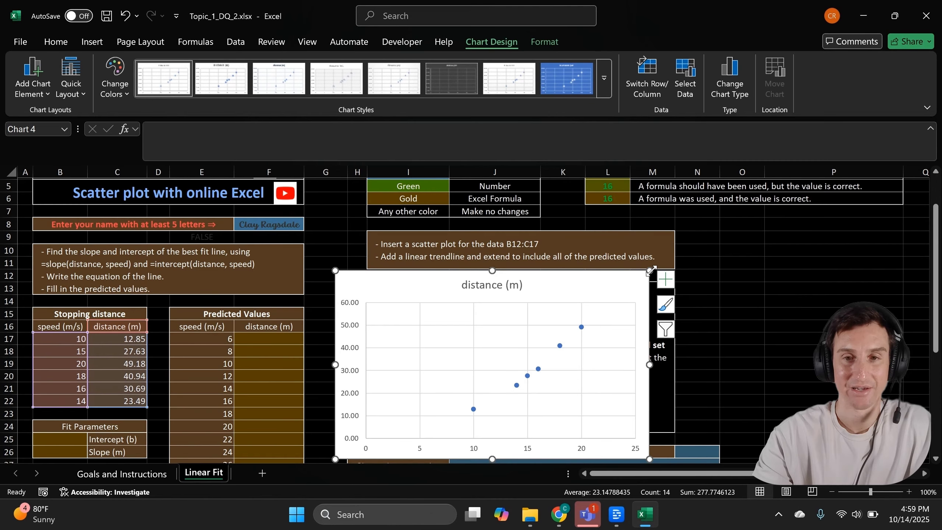
drag(642, 288, 582, 287)
drag(623, 360, 679, 369)
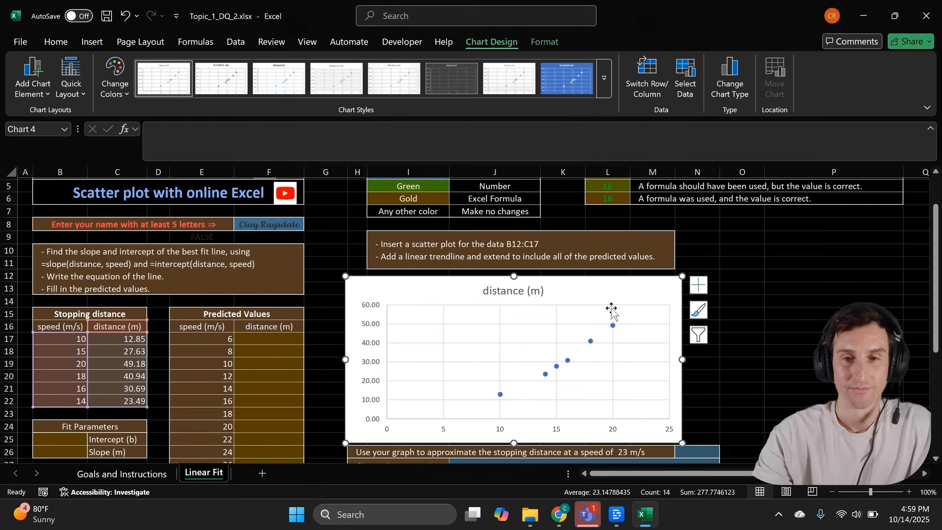
drag(604, 293, 608, 290)
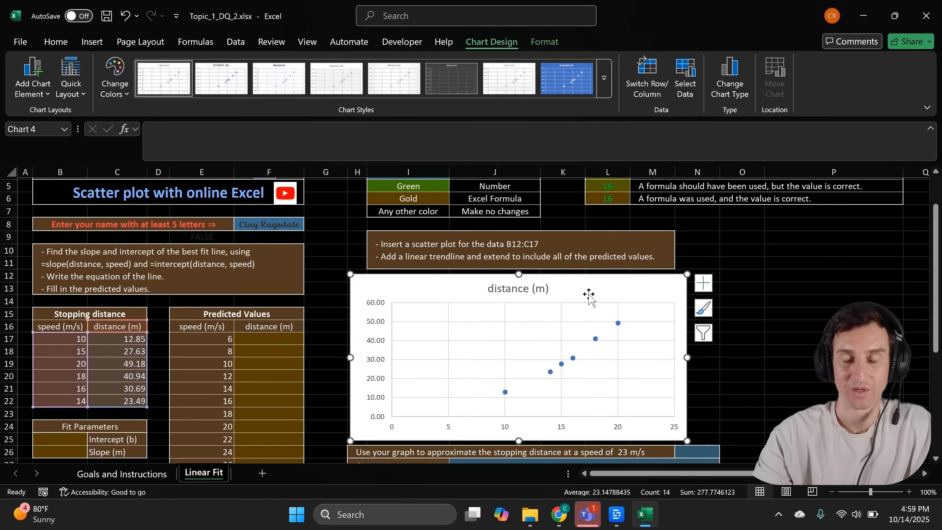
- Turn on Axis Titles for the chart and highlight the horizontal axis title's placeholder text
click(704, 282)
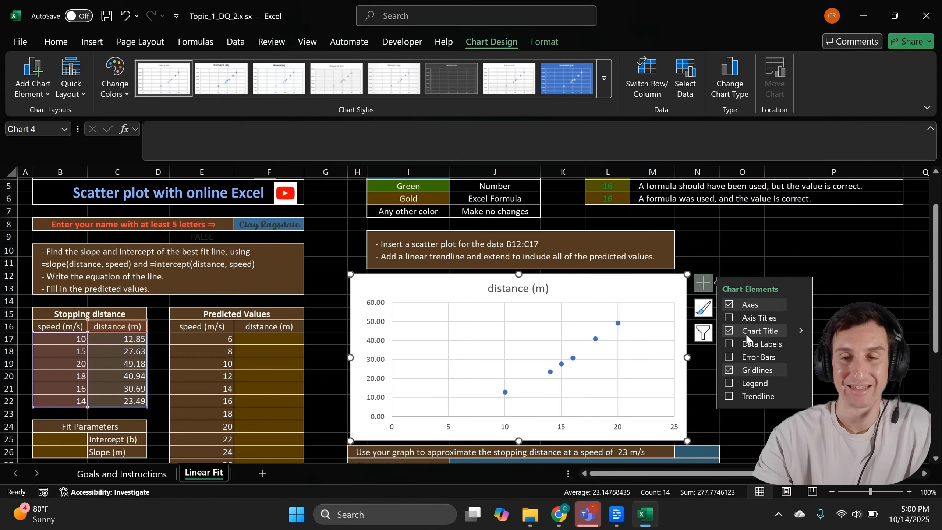
click(729, 317)
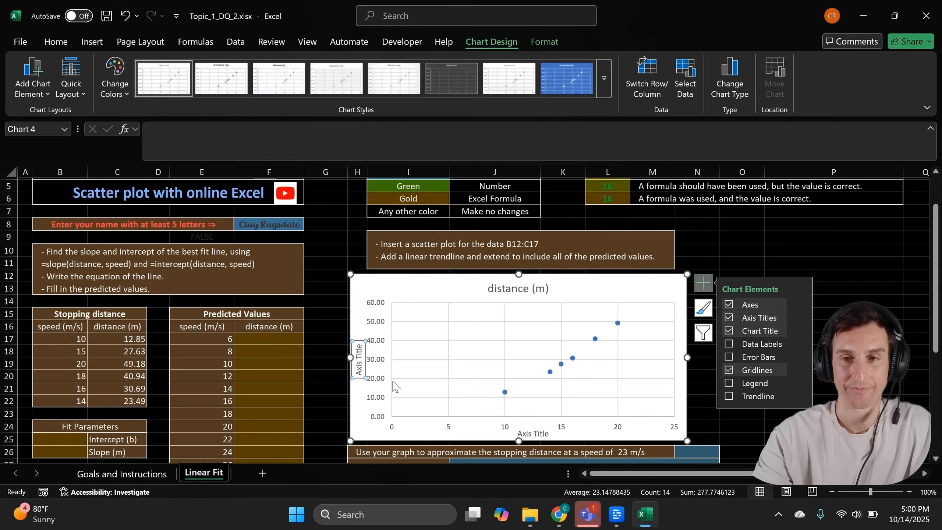
click(588, 290)
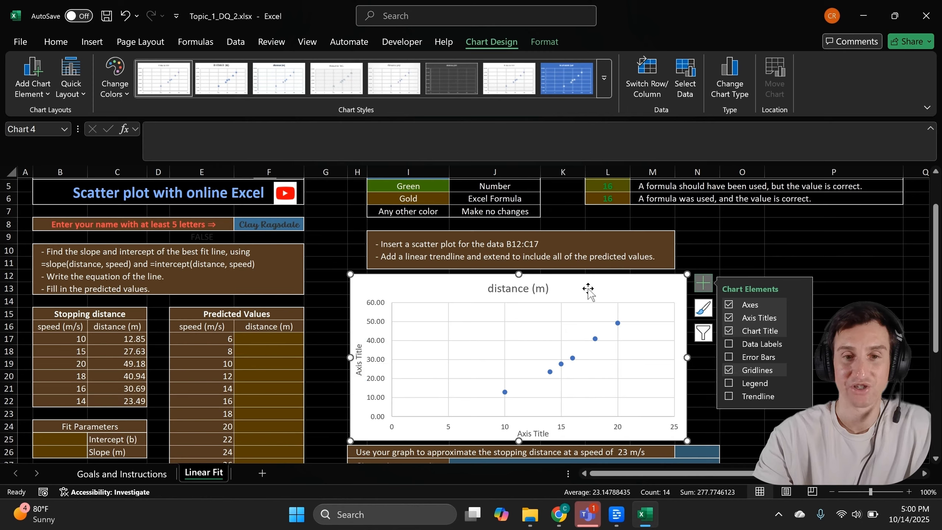
click(530, 434)
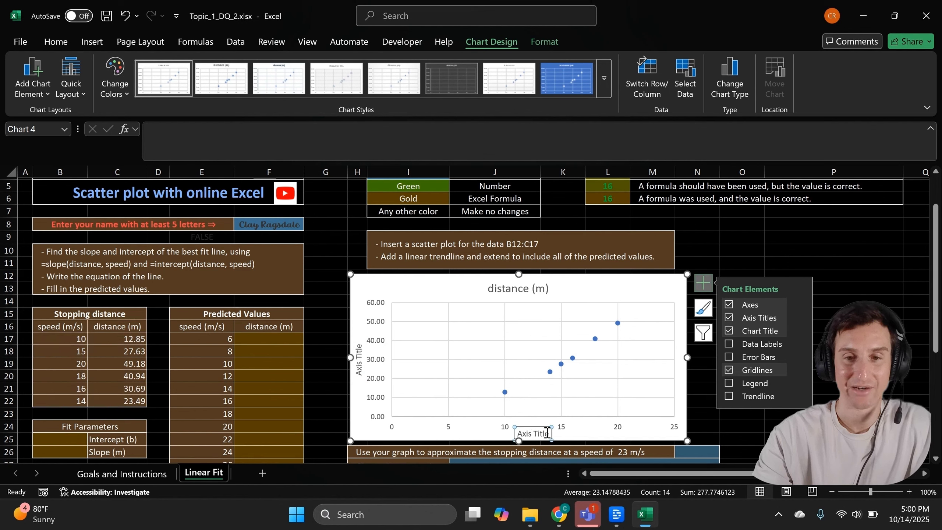
click(544, 434)
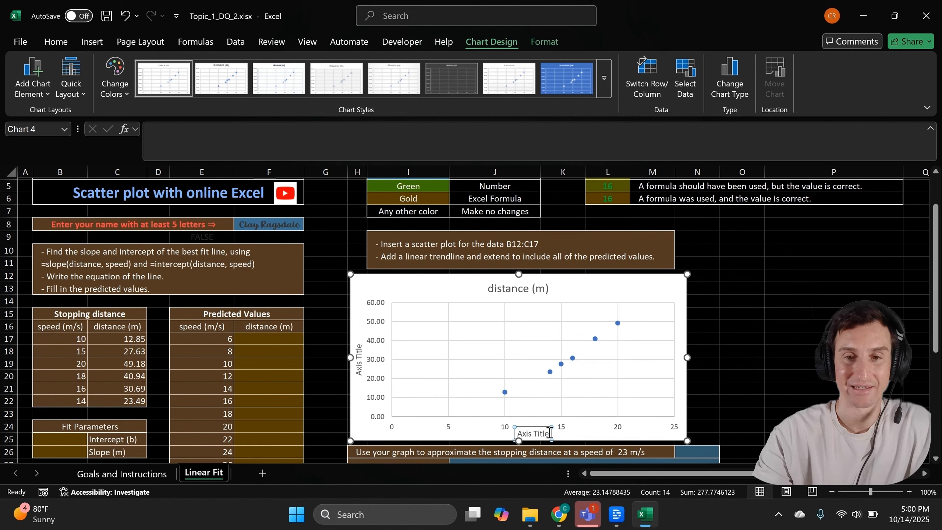
drag(552, 433, 521, 437)
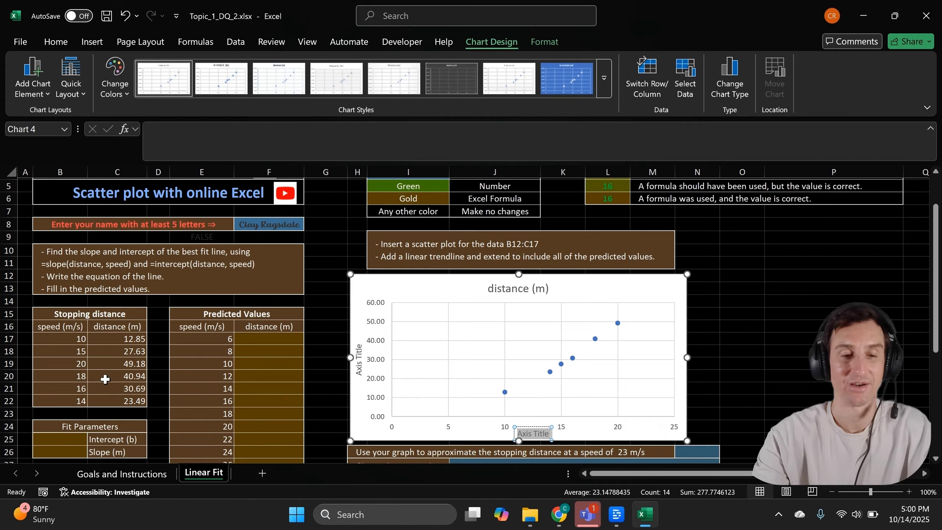
- Retitle the horizontal axis 'Speed (m/s)' and the vertical axis 'Distance (m)'
text(Spe)
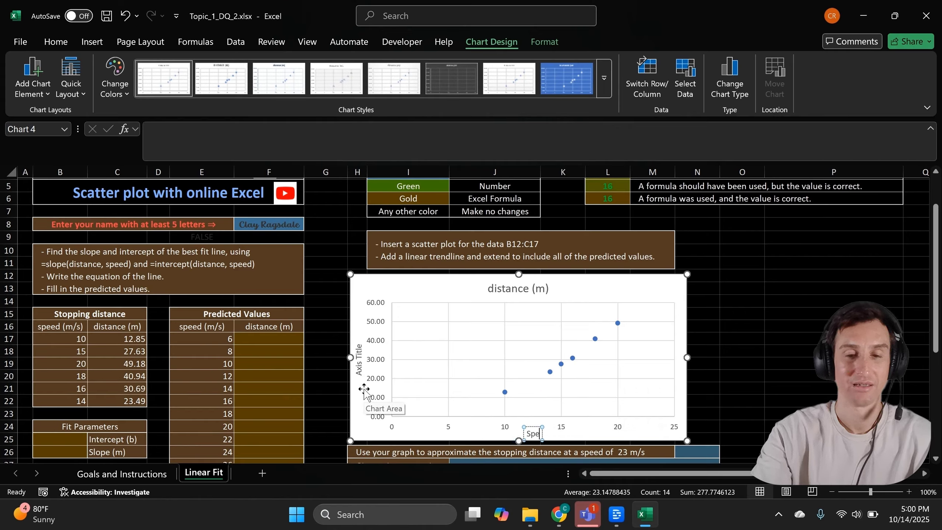
text(ed (m/s))
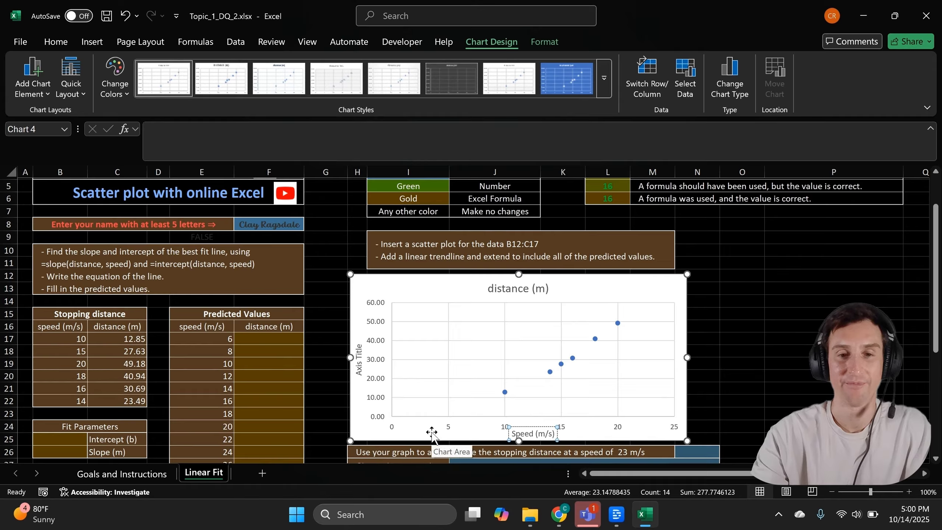
click(361, 368)
double_click(361, 369)
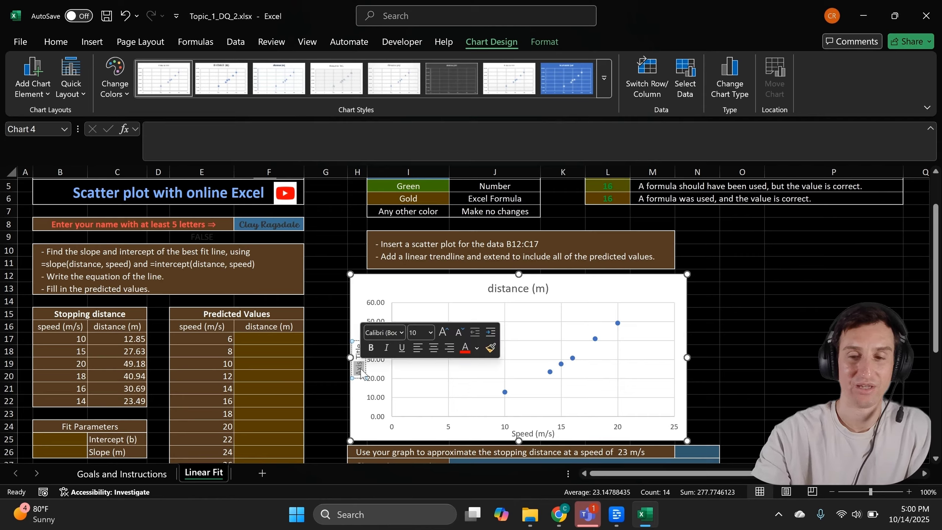
key(BackSpace)
key(Delete)
key(Delete)
key(Delete)
key(Delete)
key(Delete)
key(Delete)
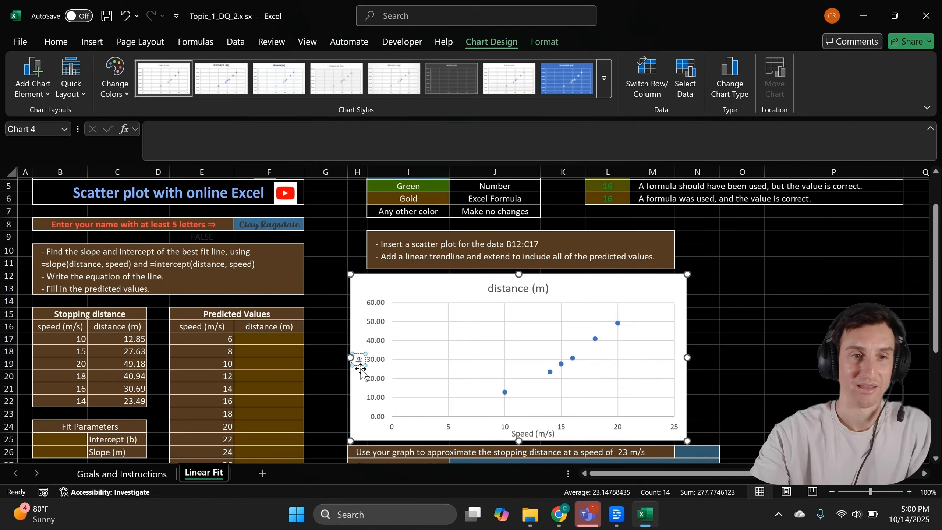
text(D)
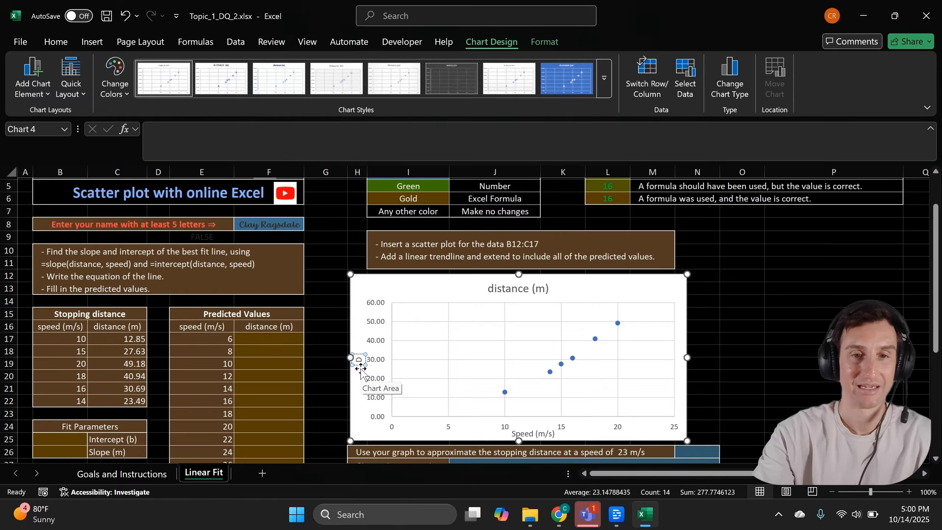
text(istance ()
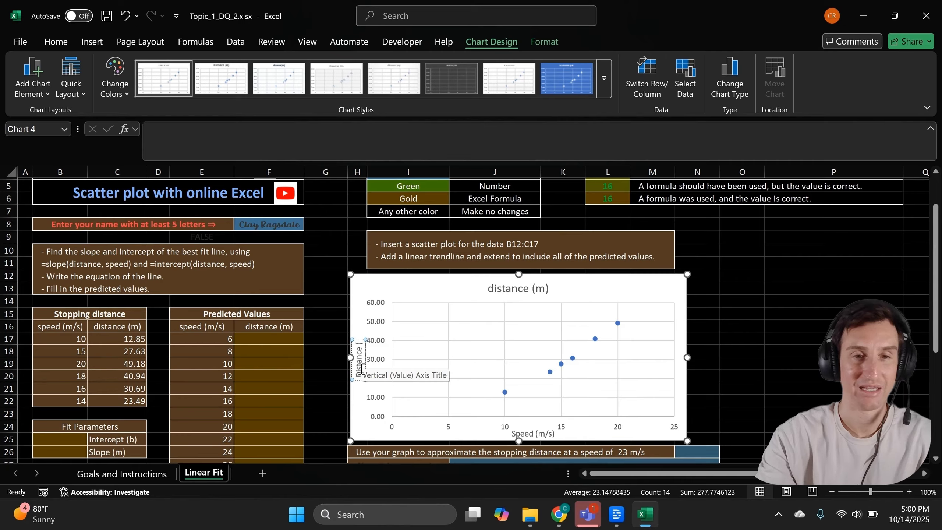
text(m)
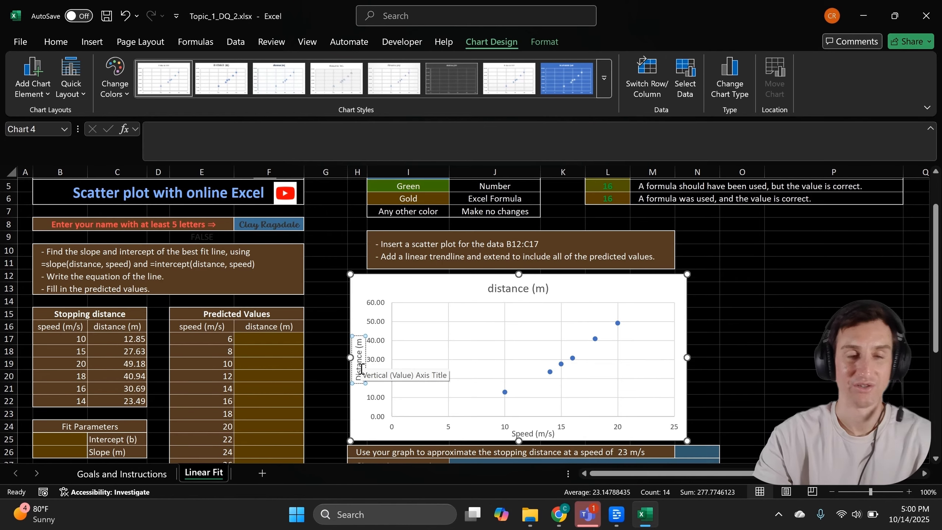
text())
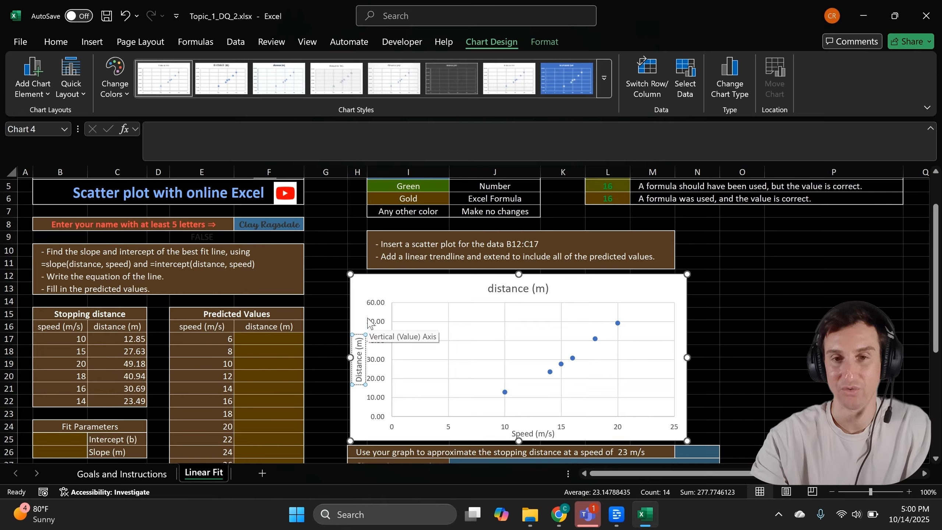
- Edit the chart title to read 'Distance (m) Vs. Speed (m/s)' with a capital D
click(525, 290)
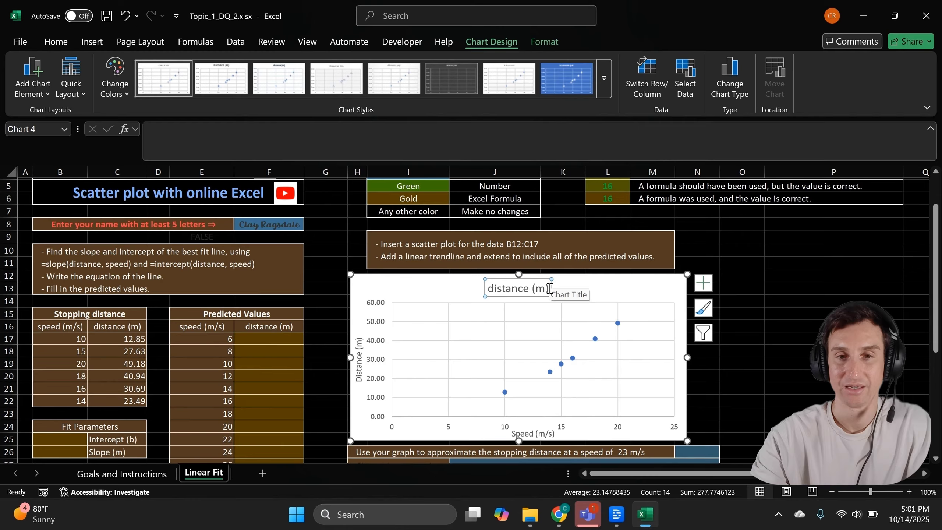
triple_click(538, 289)
click(518, 289)
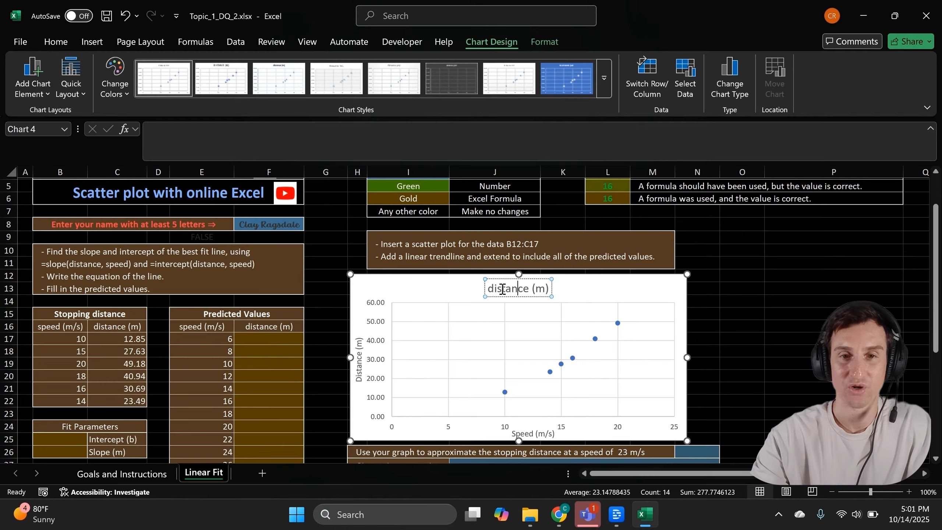
click(495, 289)
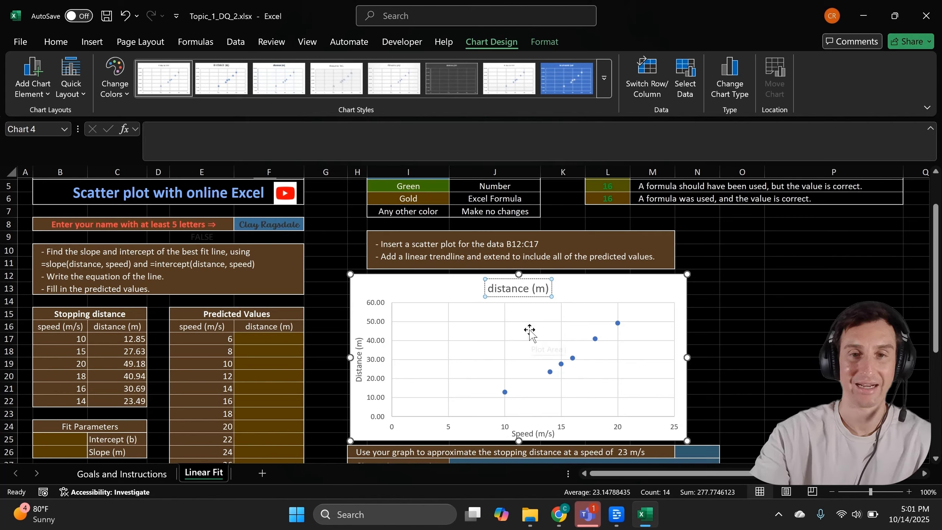
key(BackSpace)
text(D)
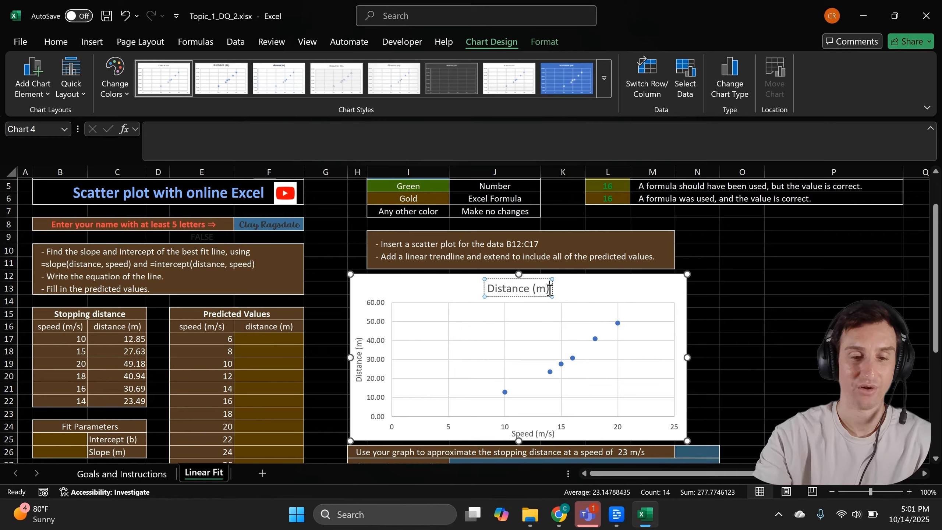
text( vs.)
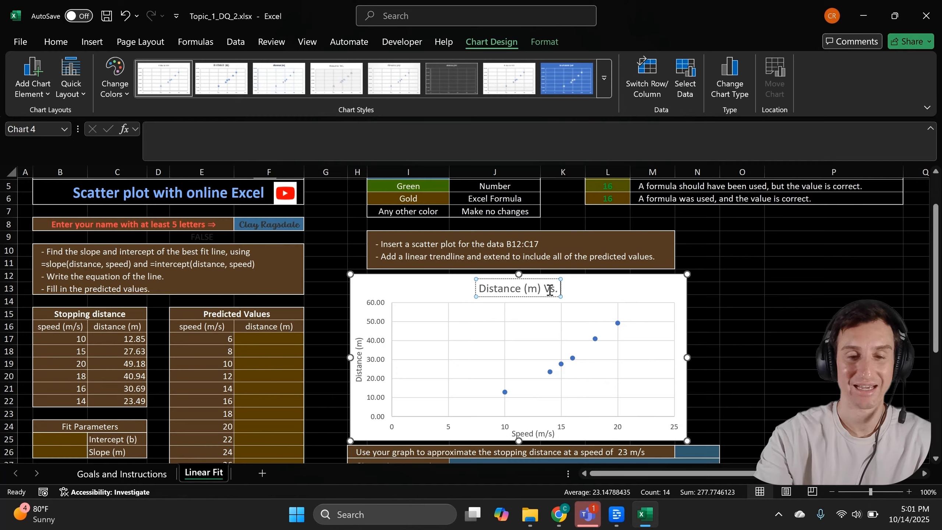
text( Speed)
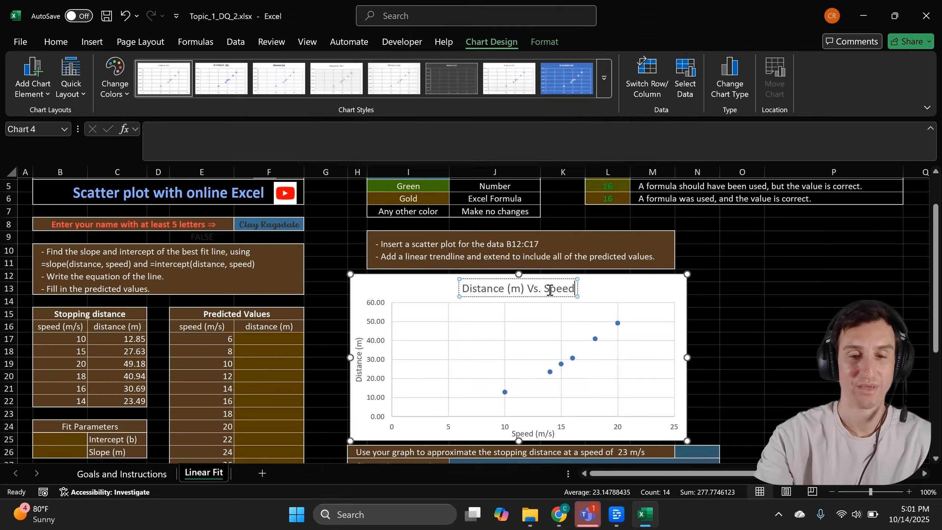
text( (m)
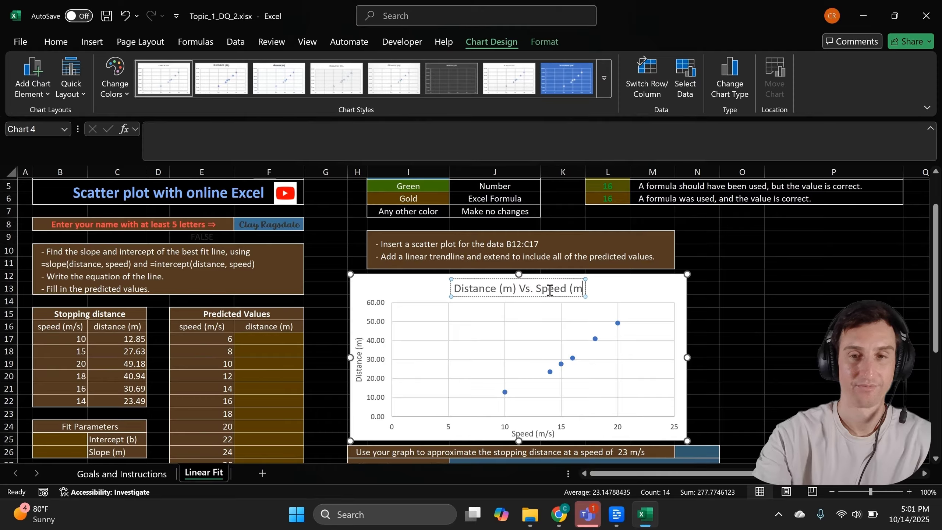
text(/s))
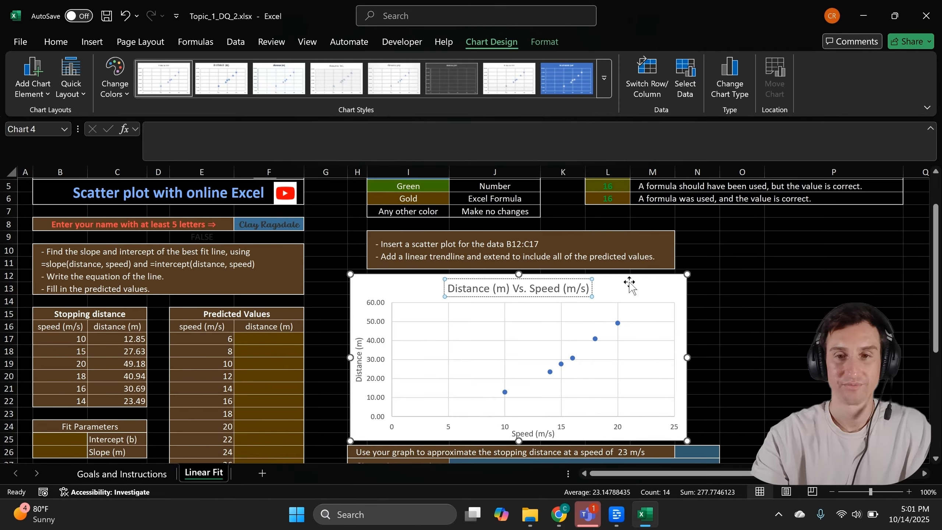
click(636, 291)
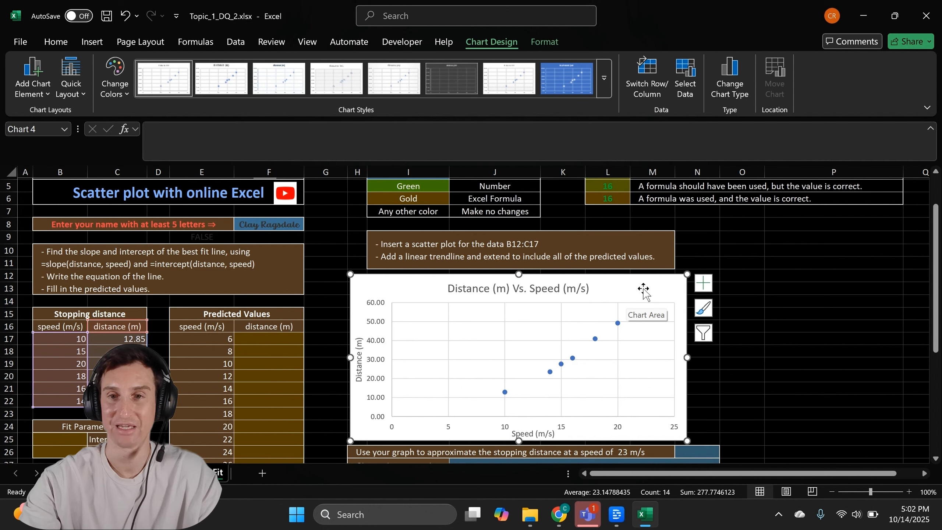
- Add a linear trendline through the six stopping-distance points from Chart Elements
click(704, 284)
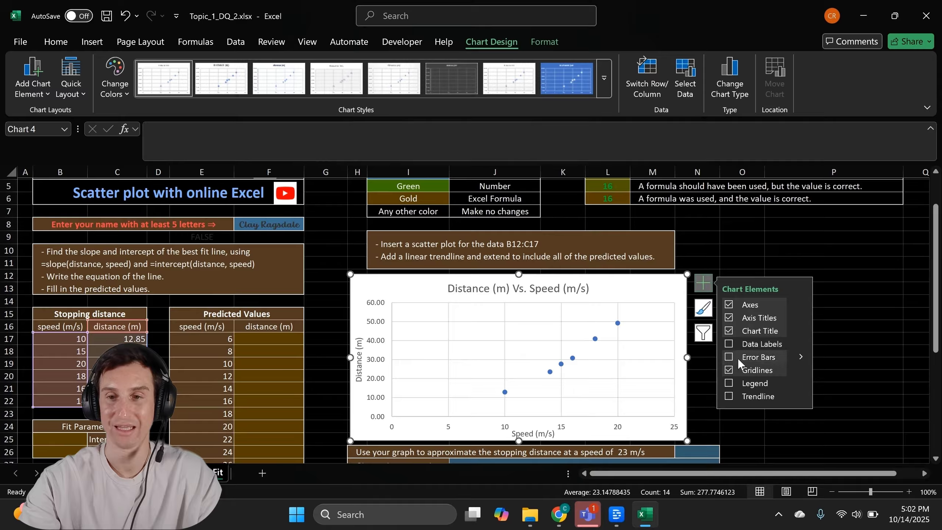
click(728, 398)
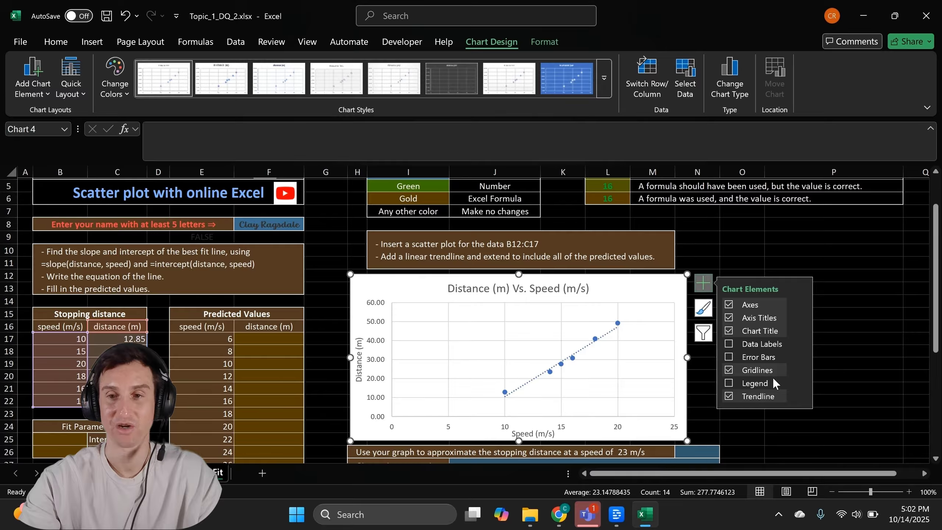
click(800, 395)
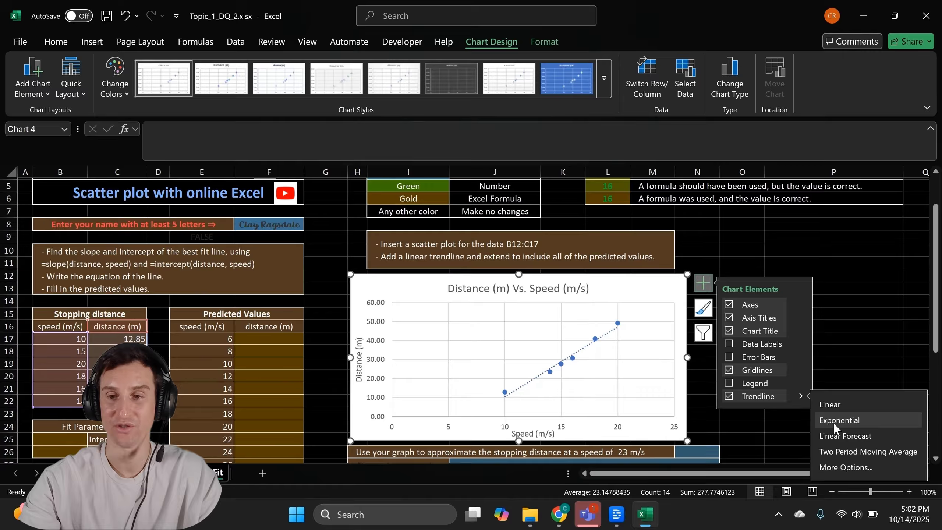
- Open the Format Trendline pane via More Options and scroll to the Forecast settings
click(838, 468)
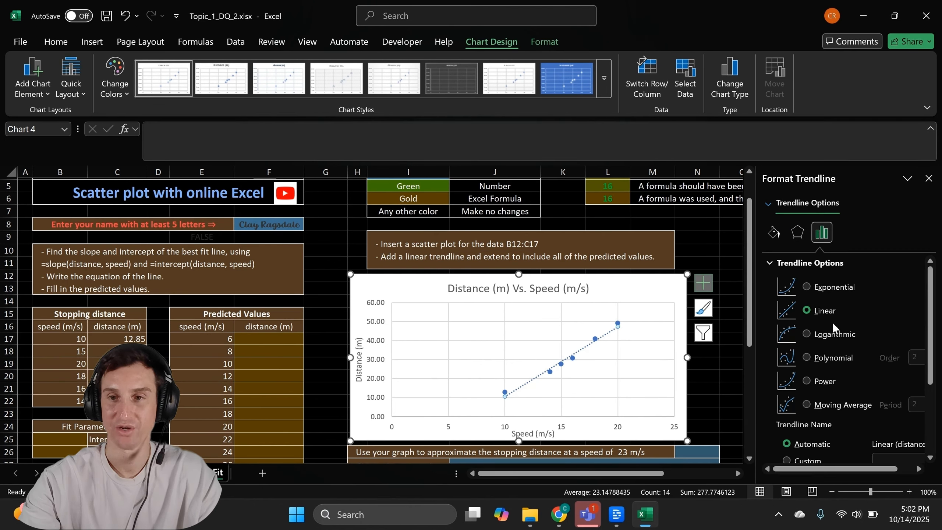
scroll(832, 322, down, 1)
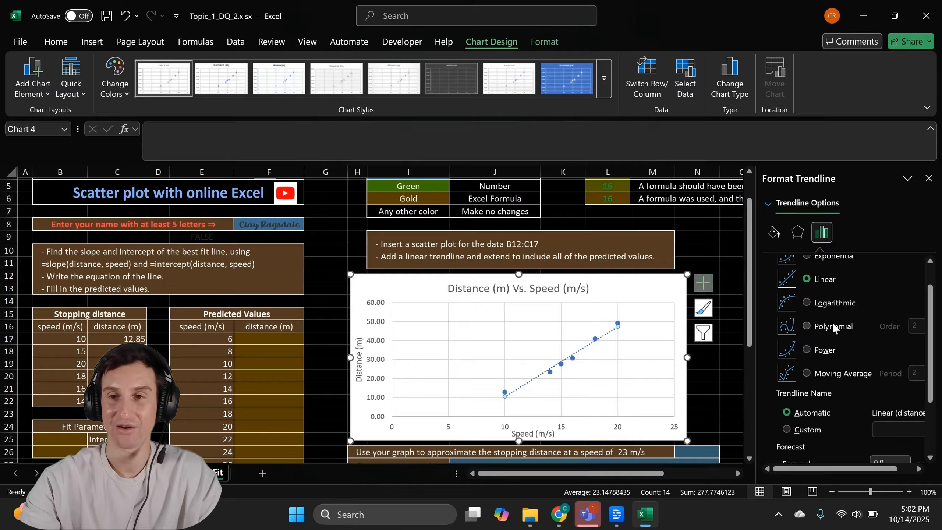
scroll(832, 322, up, 1)
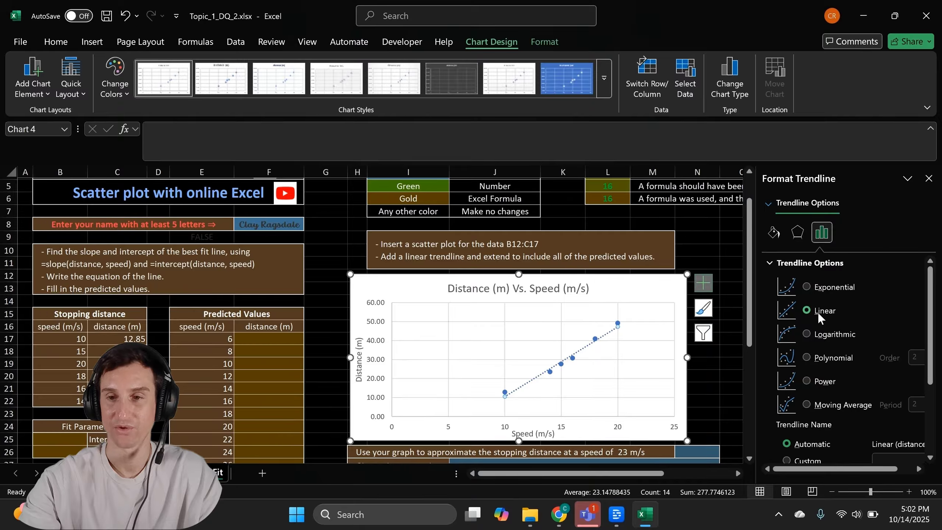
scroll(853, 398, down, 3)
scroll(853, 398, down, 2)
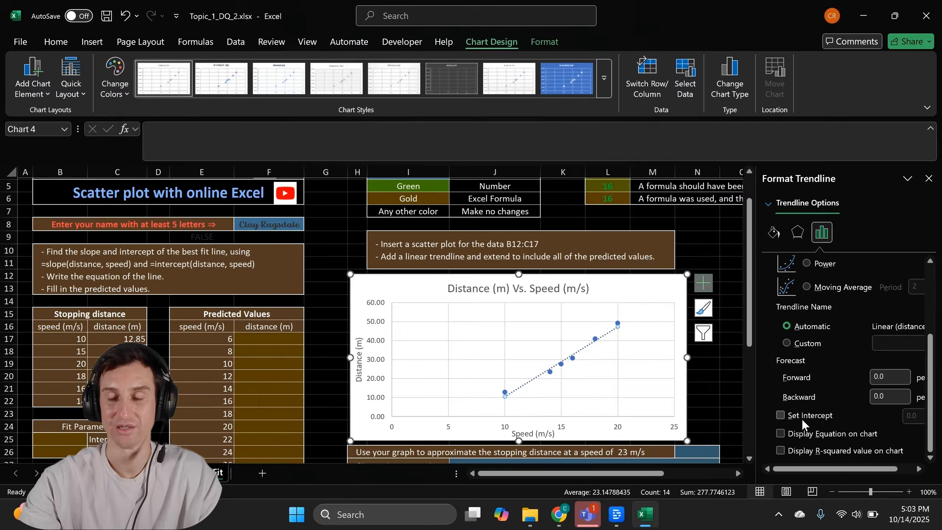
- Display the trendline equation y = 3.6847x - 26.317 and R² = 0.9779 on the chart
click(780, 434)
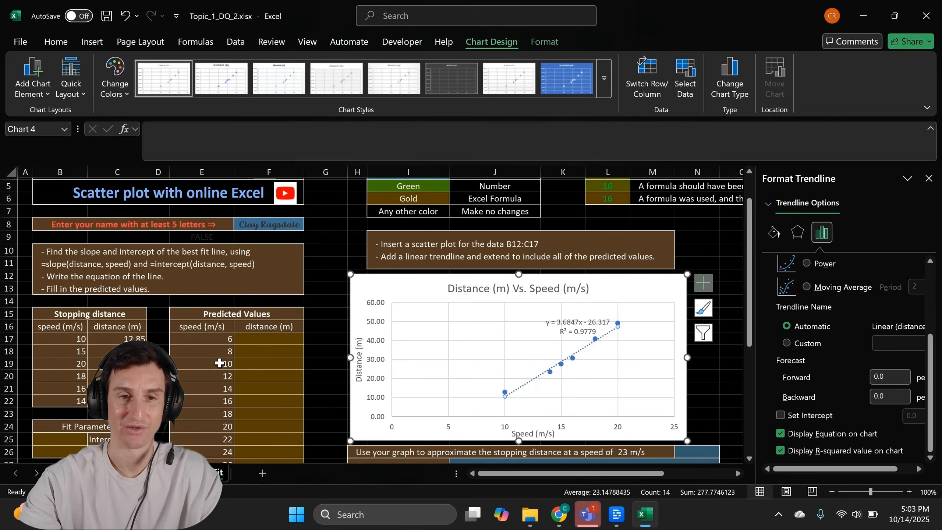
- Set the trendline forecast to 6 periods forward and 4 periods backward
scroll(220, 363, down, 1)
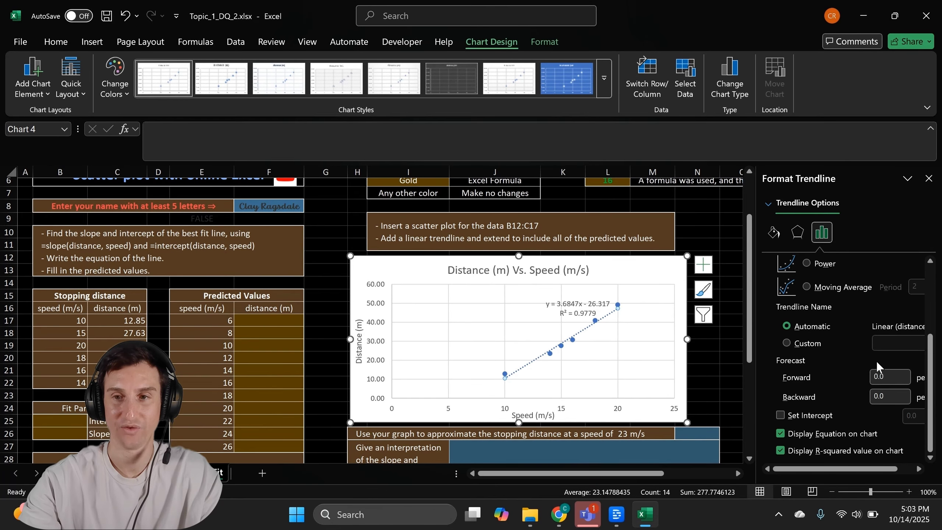
click(892, 376)
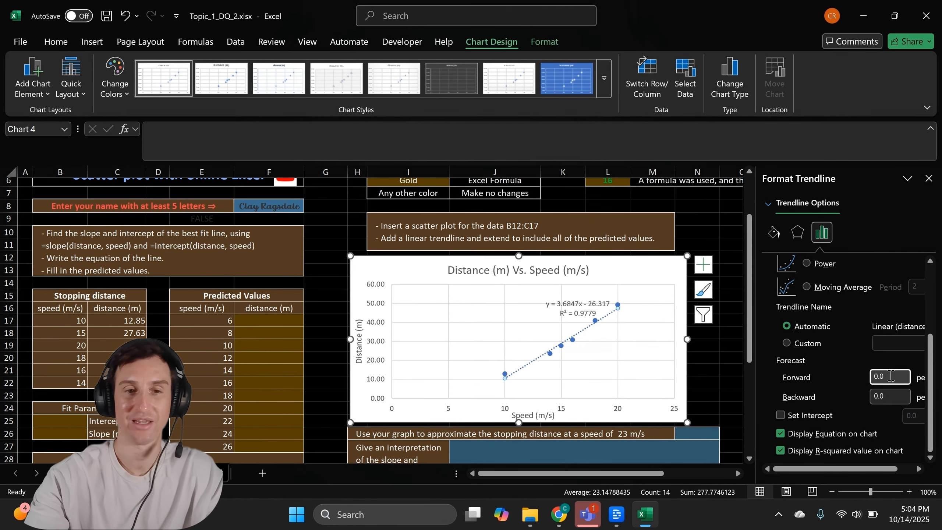
key(BackSpace)
key(BackSpace)
key(BackSpace)
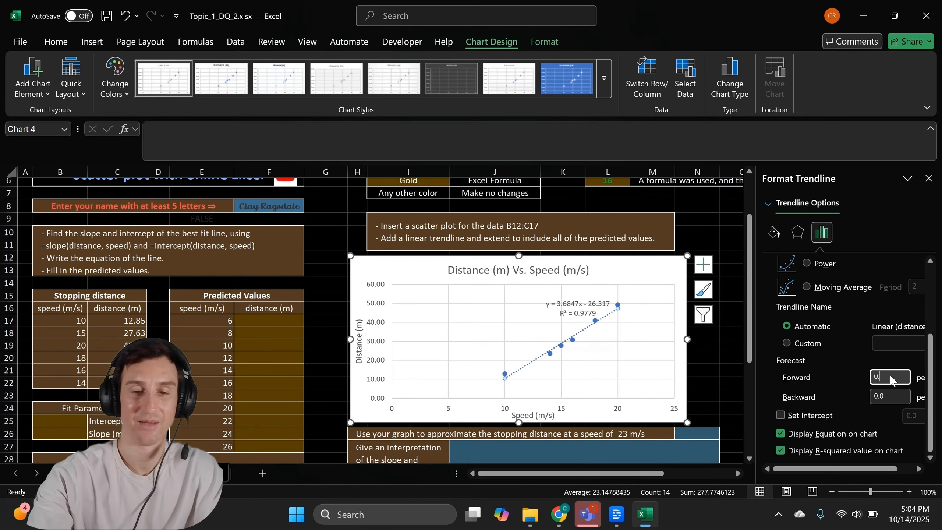
text(6)
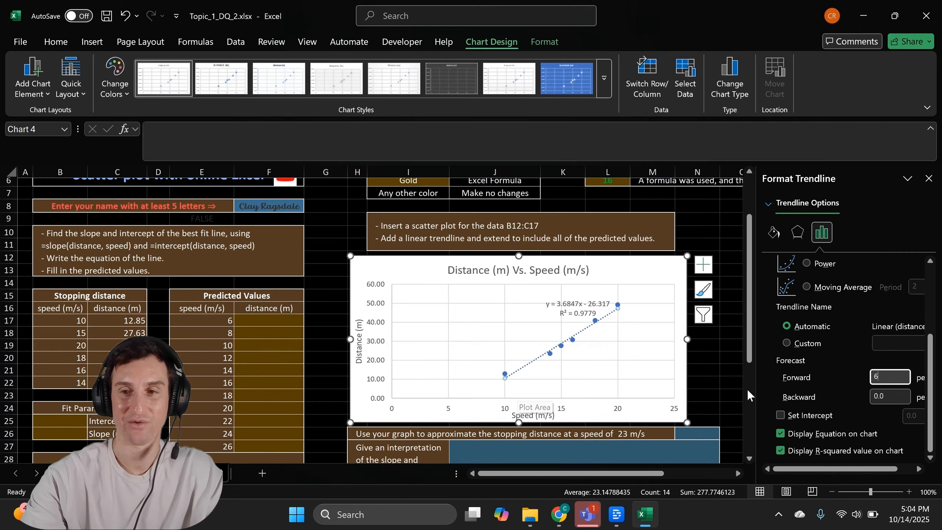
click(889, 394)
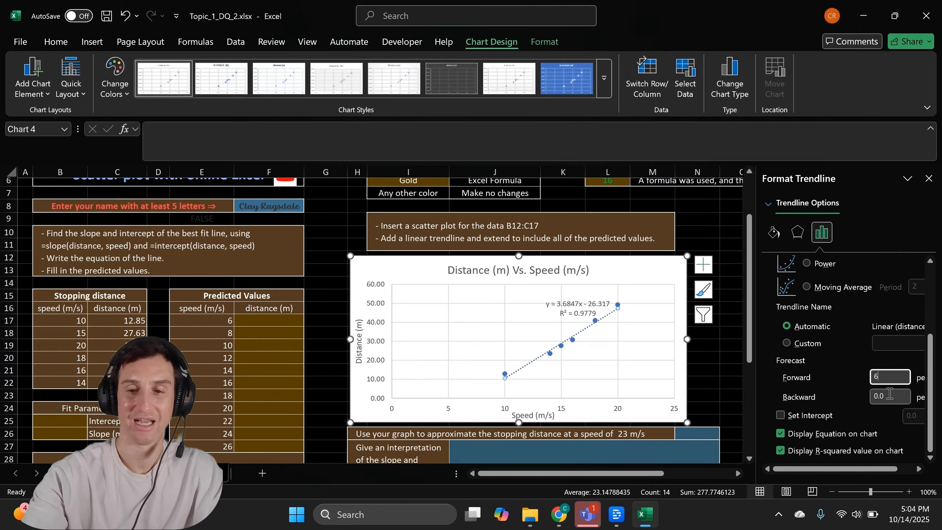
key(BackSpace)
key(BackSpace)
key(BackSpace)
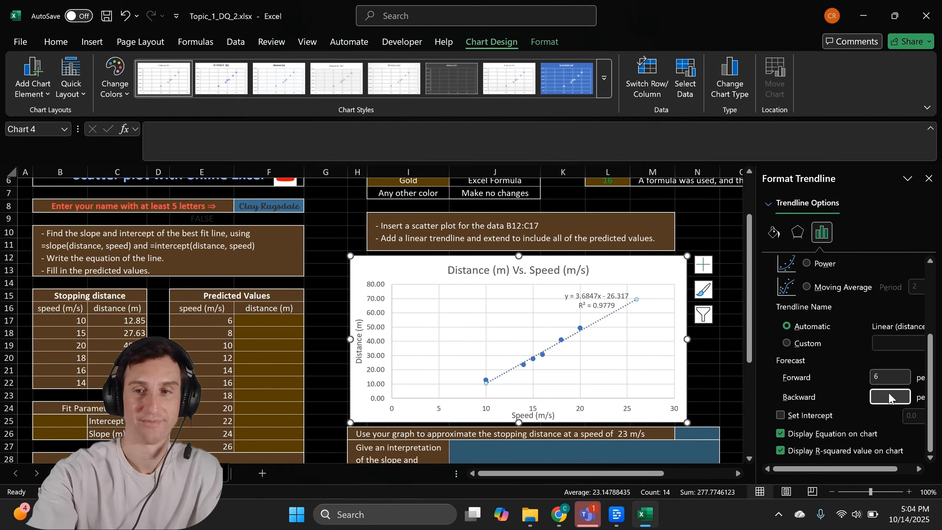
text(4)
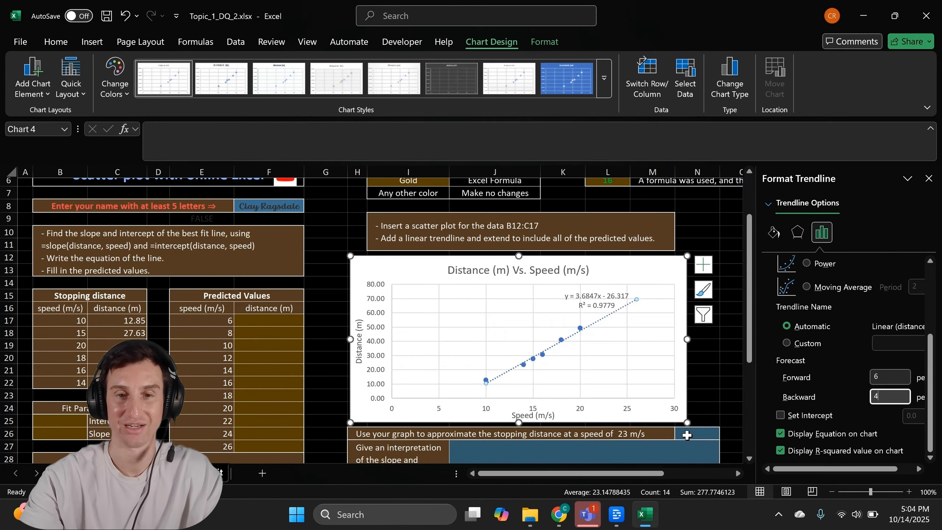
key(Return)
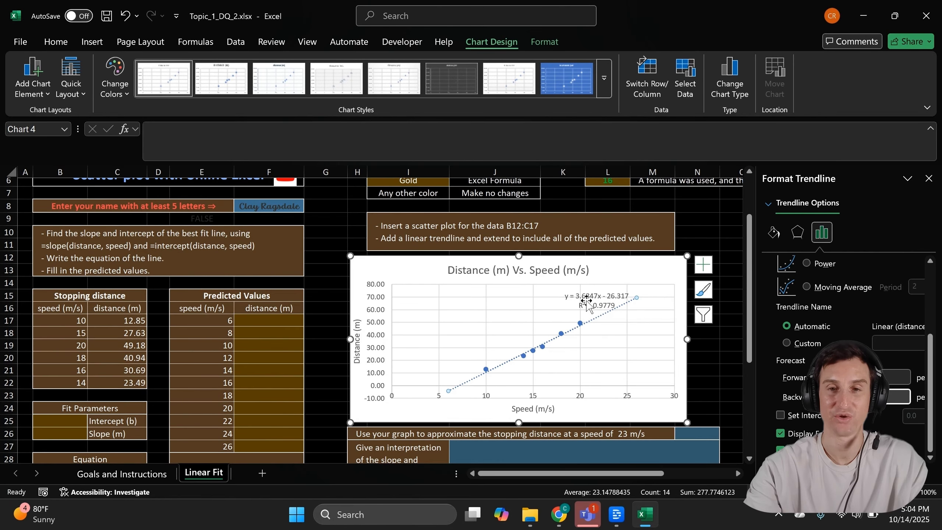
- Move the trendline equation and R² label to the chart's top-right corner, away from the line
drag(589, 297, 624, 269)
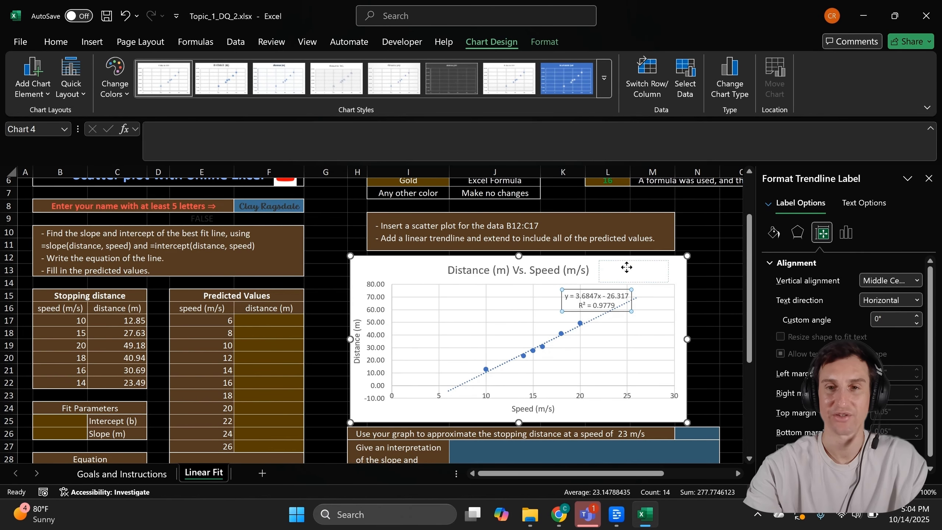